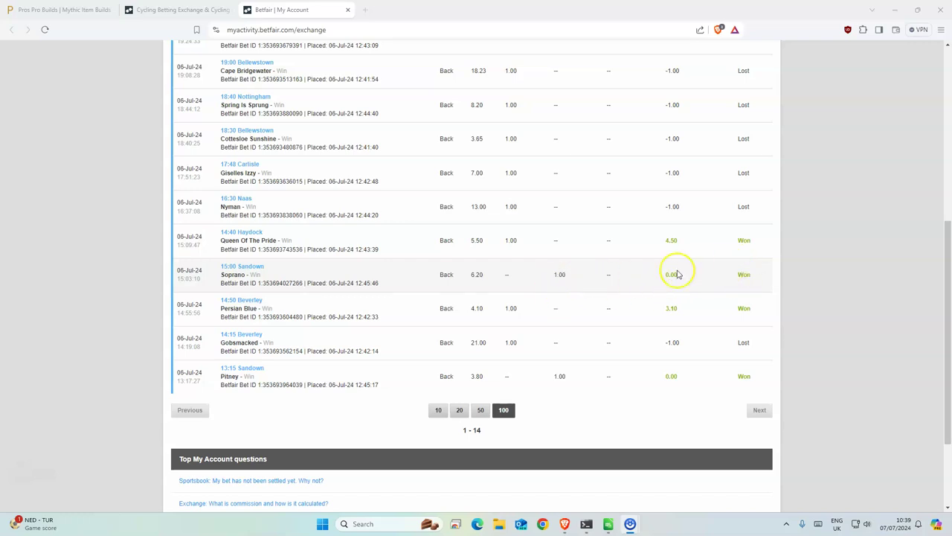
Step: Switch to the MergedDF.csv spreadsheet in LibreOffice Calc and delete columns F to H, ending with My_Odds
{"action": "scroll", "coordinate": [486, 299], "scroll_direction": "up", "scroll_amount": 1}
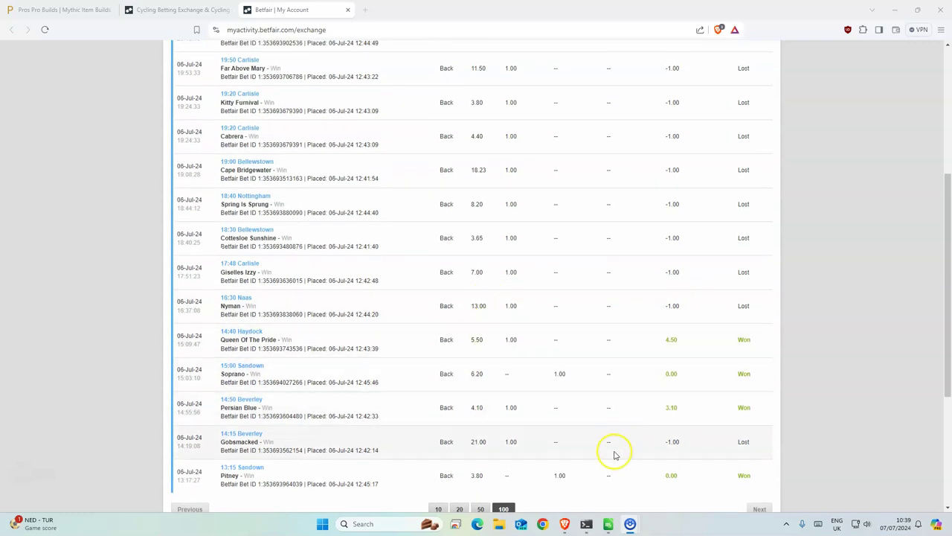
{"action": "left_click", "coordinate": [607, 523]}
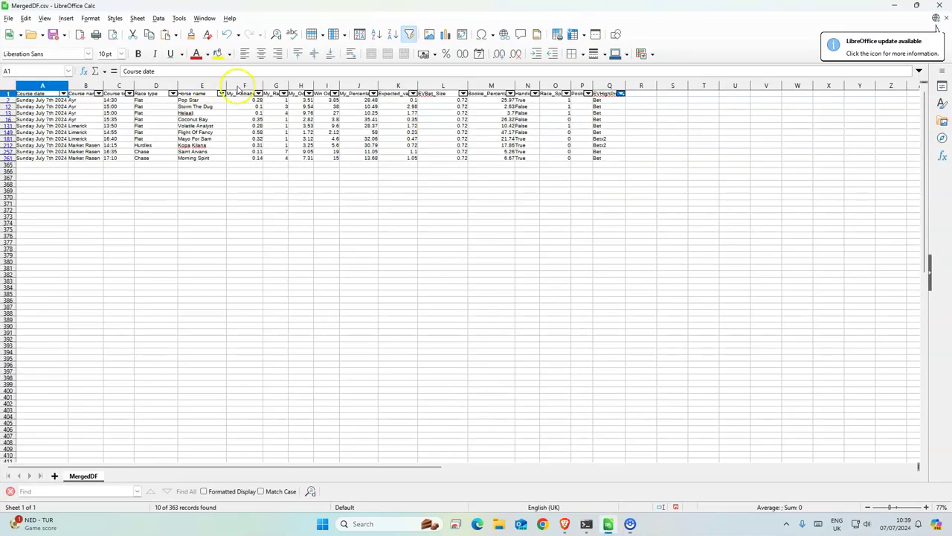
{"action": "left_click_drag", "start_coordinate": [238, 88], "coordinate": [301, 86]}
{"action": "right_click", "coordinate": [301, 87]}
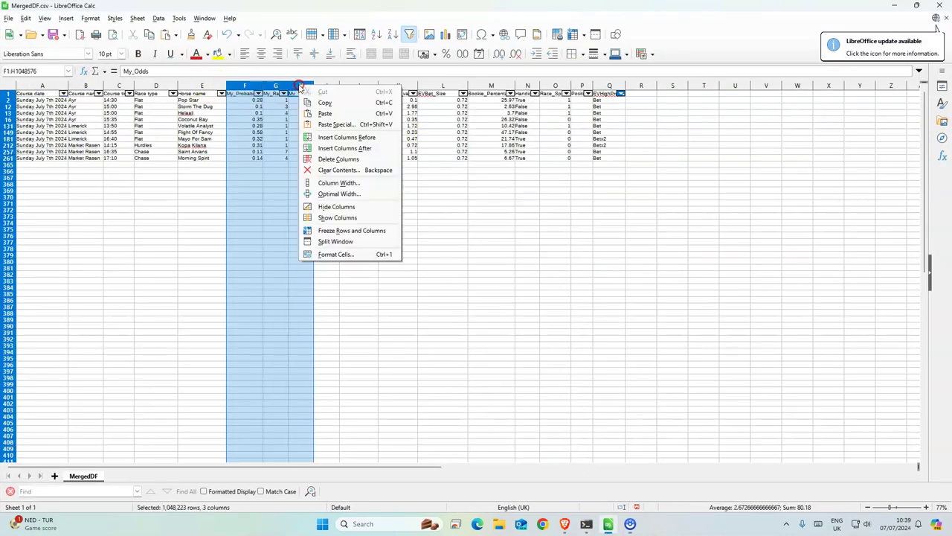
{"action": "left_click", "coordinate": [337, 159]}
{"action": "left_click", "coordinate": [305, 184]}
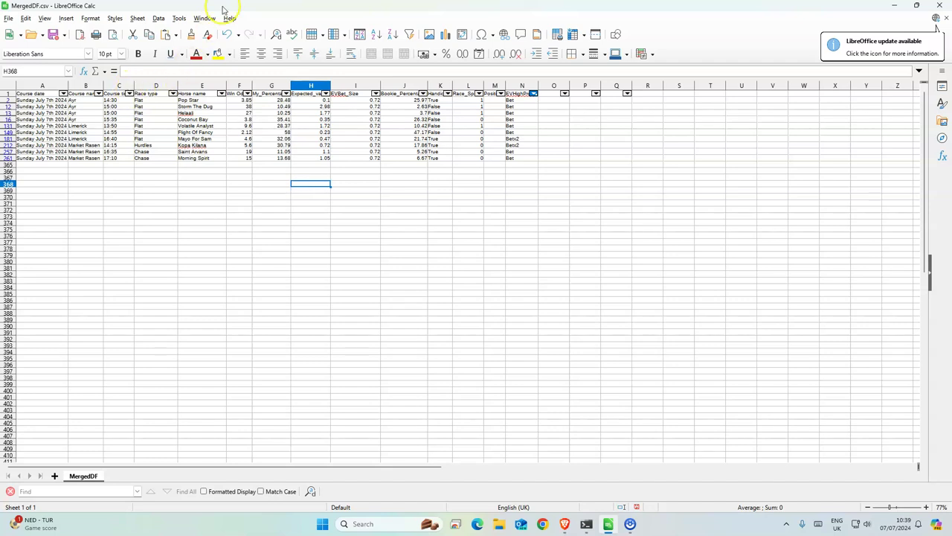
Step: Tile the spreadsheet on the right half of the screen with the browser beside it, showing the Betfair Exchange betting page
{"action": "left_click_drag", "start_coordinate": [230, 9], "coordinate": [951, 224]}
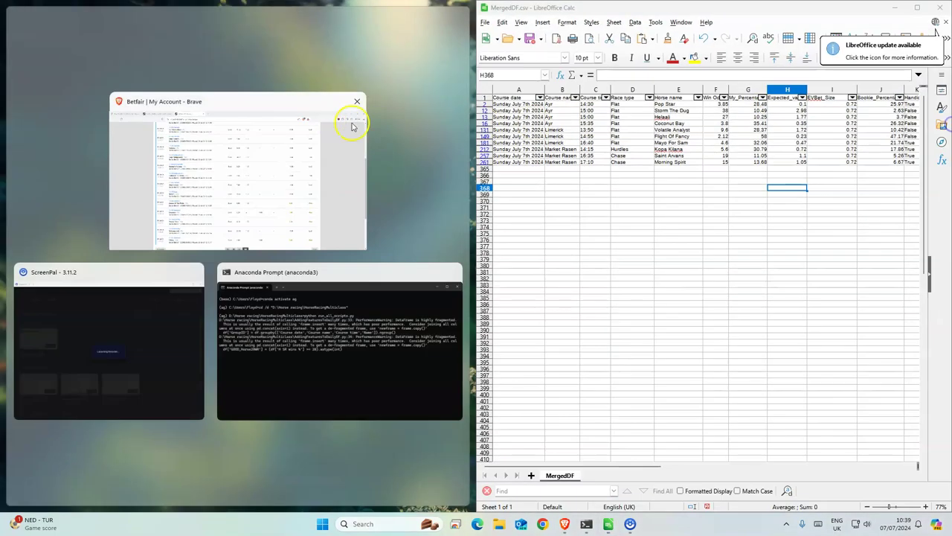
{"action": "left_click", "coordinate": [244, 175]}
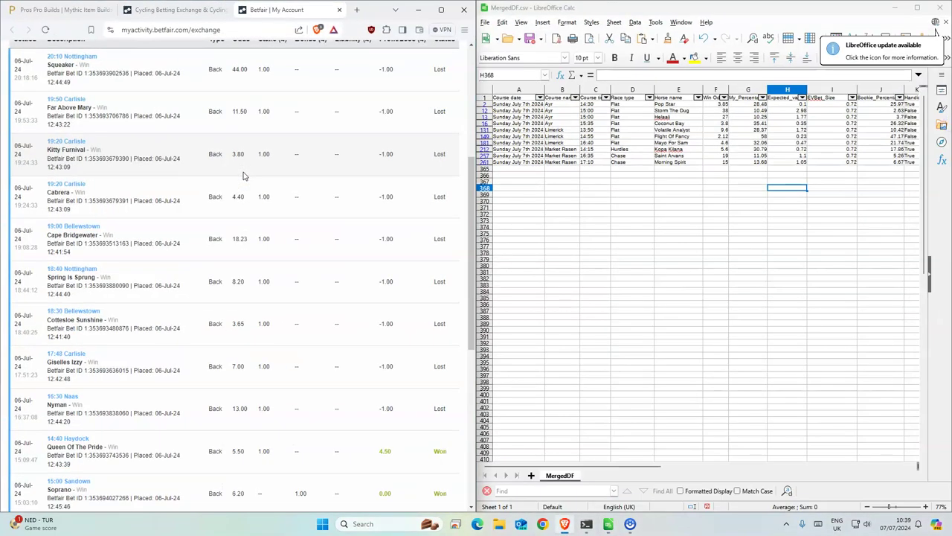
{"action": "left_click", "coordinate": [195, 10]}
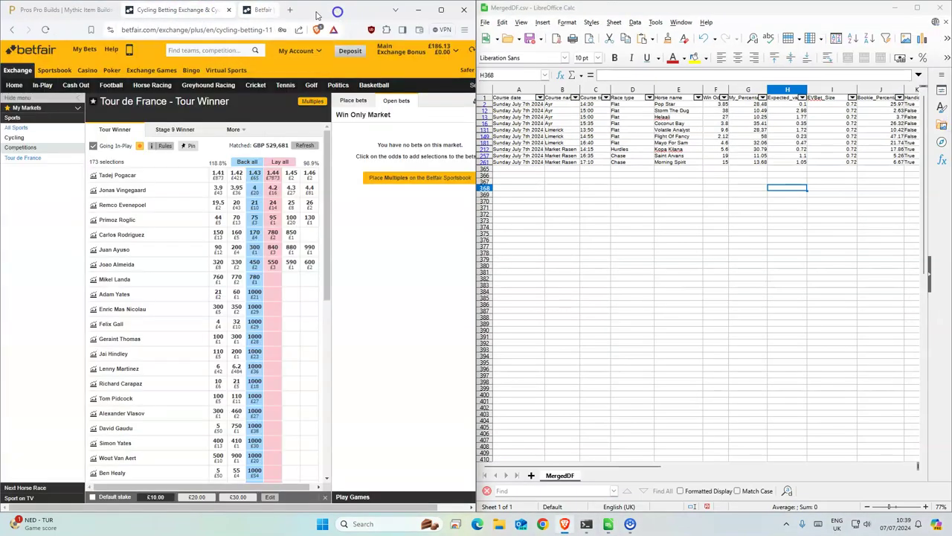
Step: Open the 14:30 Ayr horse racing market and place a confirmed £1 back bet on Pop Star at odds of 4.2
{"action": "left_click", "coordinate": [152, 85]}
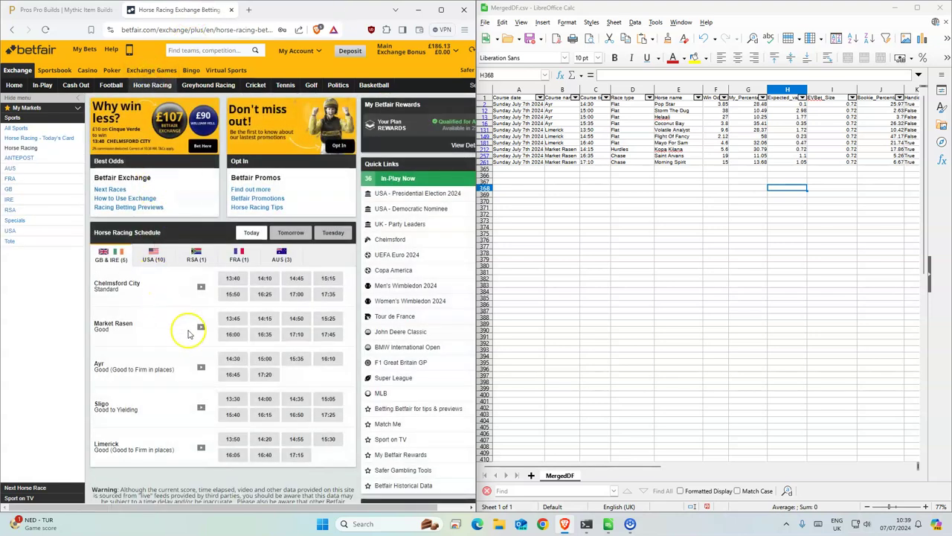
{"action": "left_click", "coordinate": [227, 363]}
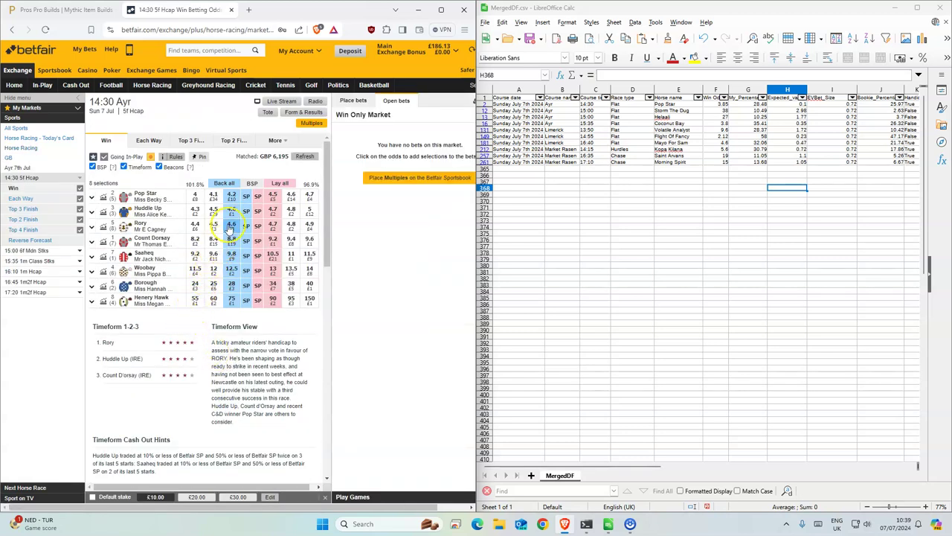
{"action": "left_click", "coordinate": [232, 196]}
{"action": "left_click", "coordinate": [460, 156]}
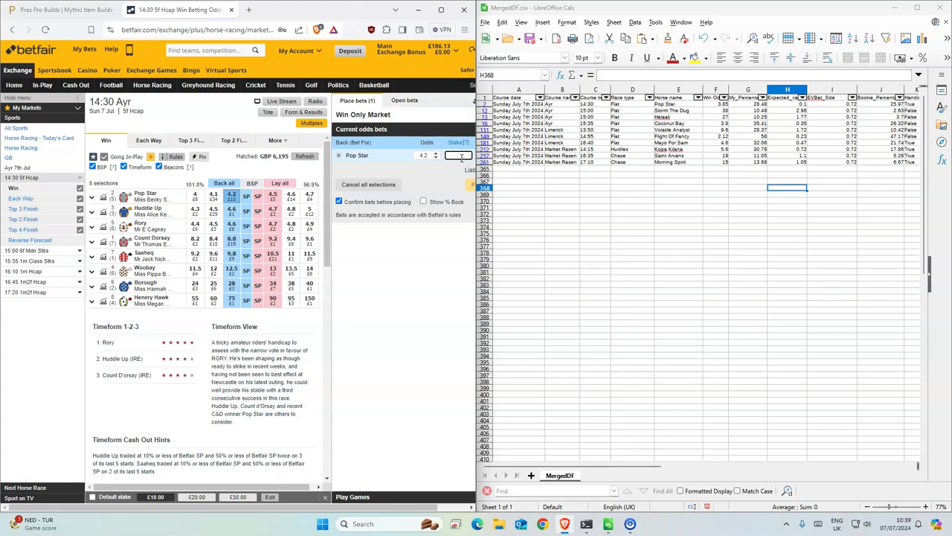
{"action": "type", "text": "1"}
{"action": "left_click", "coordinate": [467, 179]}
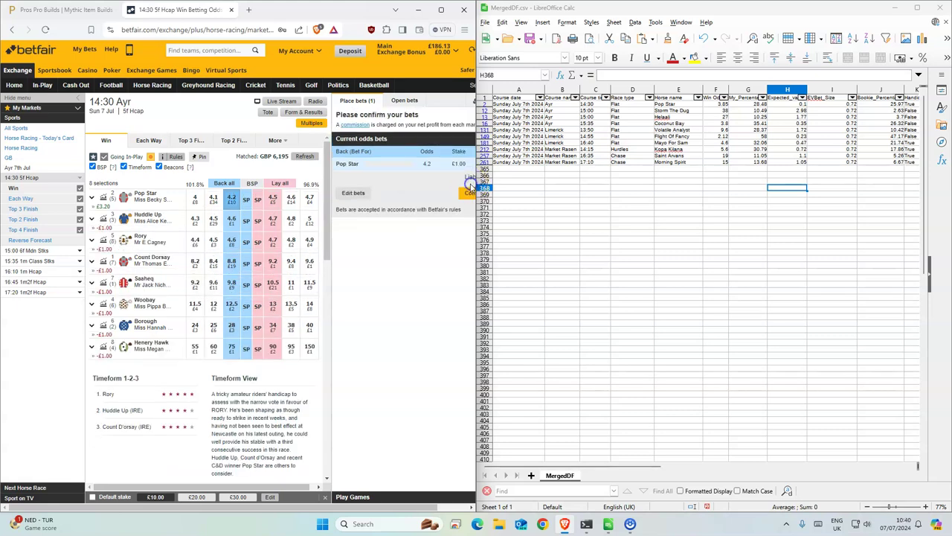
{"action": "left_click", "coordinate": [471, 186]}
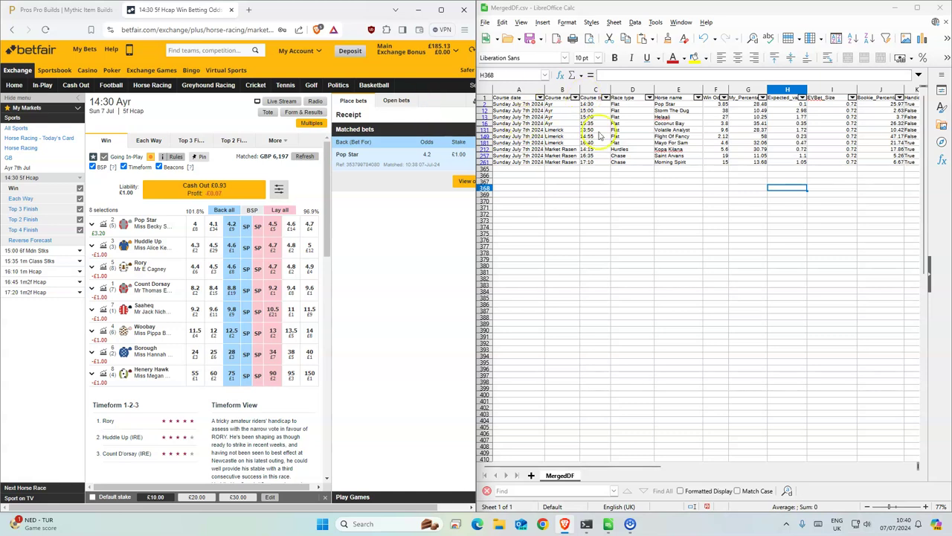
Step: Open the 15:00 Ayr market and add back bets on Helaali at 29 and Storm The Dug at 38
{"action": "left_click_drag", "start_coordinate": [588, 110], "coordinate": [691, 121]}
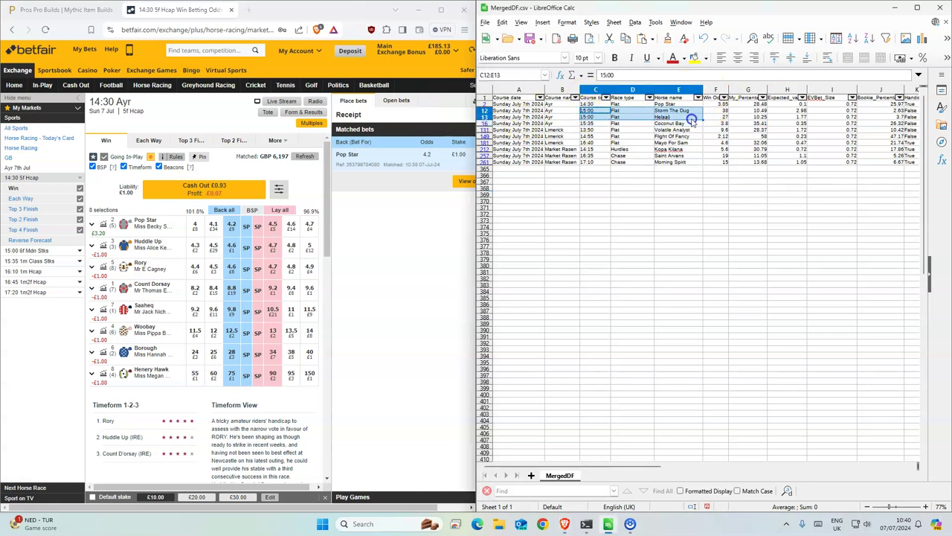
{"action": "left_click", "coordinate": [22, 250]}
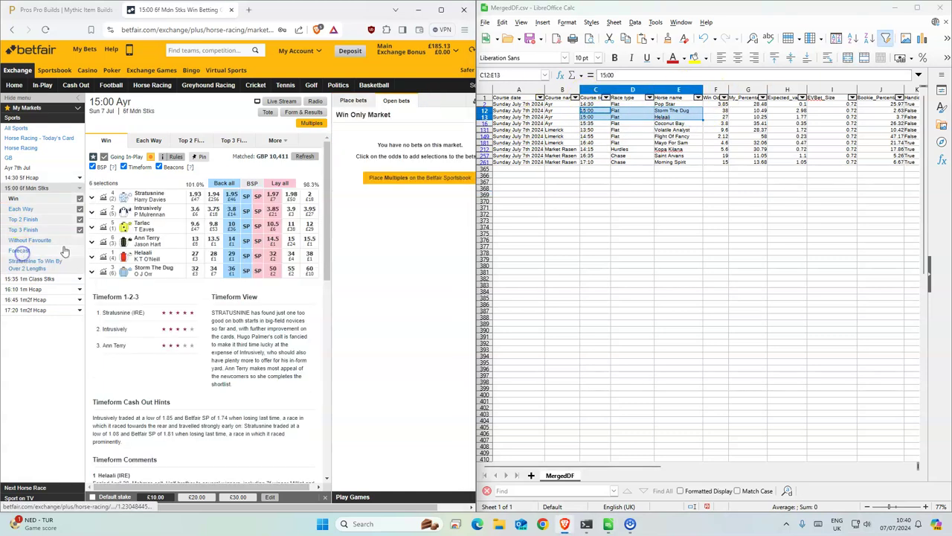
{"action": "left_click", "coordinate": [196, 229]}
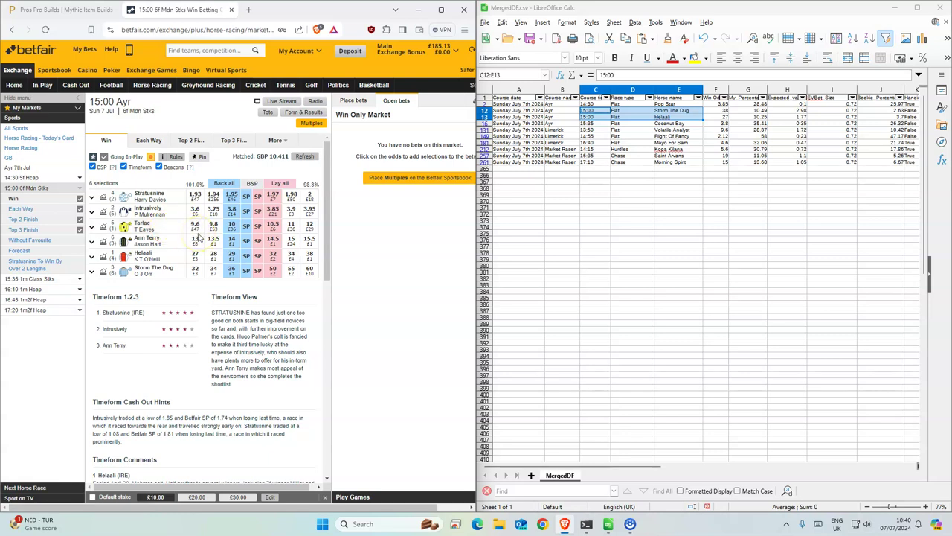
{"action": "left_click", "coordinate": [232, 255]}
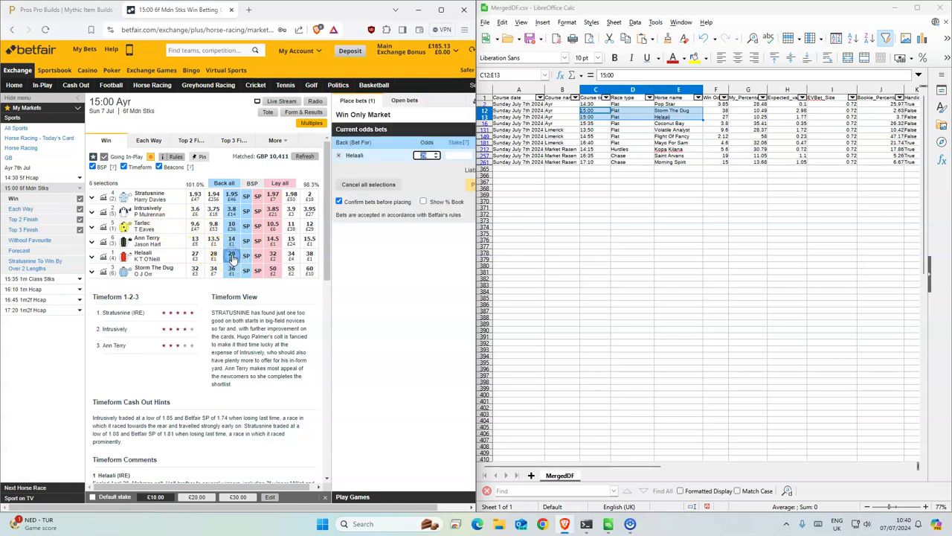
{"action": "left_click", "coordinate": [231, 270]}
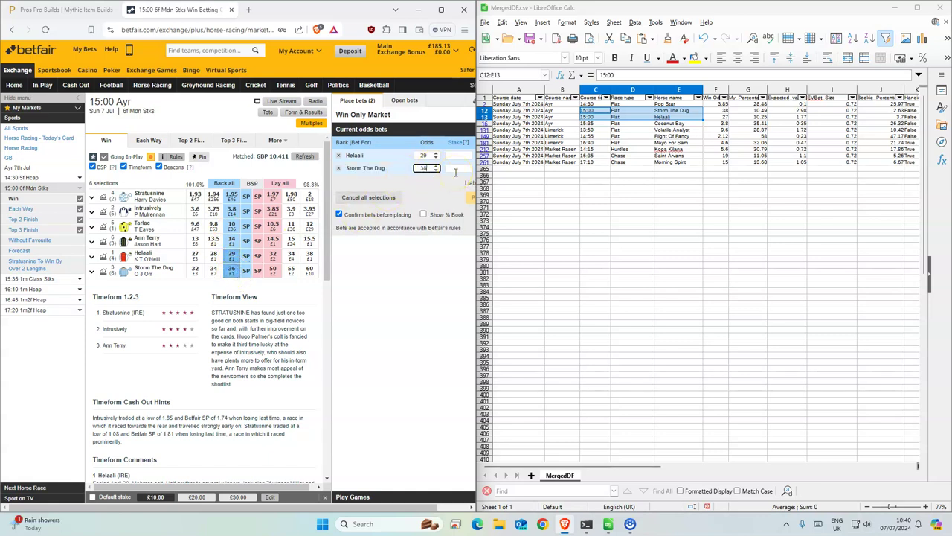
Step: Stake £1 on each of the two 15:00 Ayr selections, place and confirm the bets, and set the unmatched part to Take SP
{"action": "left_click", "coordinate": [452, 155]}
{"action": "type", "text": "1"}
{"action": "left_click", "coordinate": [453, 169]}
{"action": "type", "text": "1"}
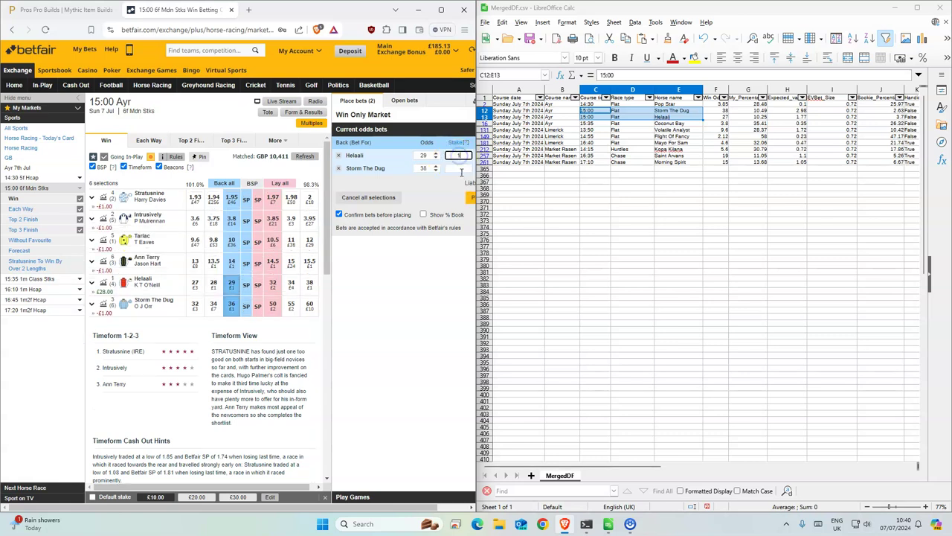
{"action": "left_click", "coordinate": [468, 199]}
{"action": "left_click", "coordinate": [467, 206]}
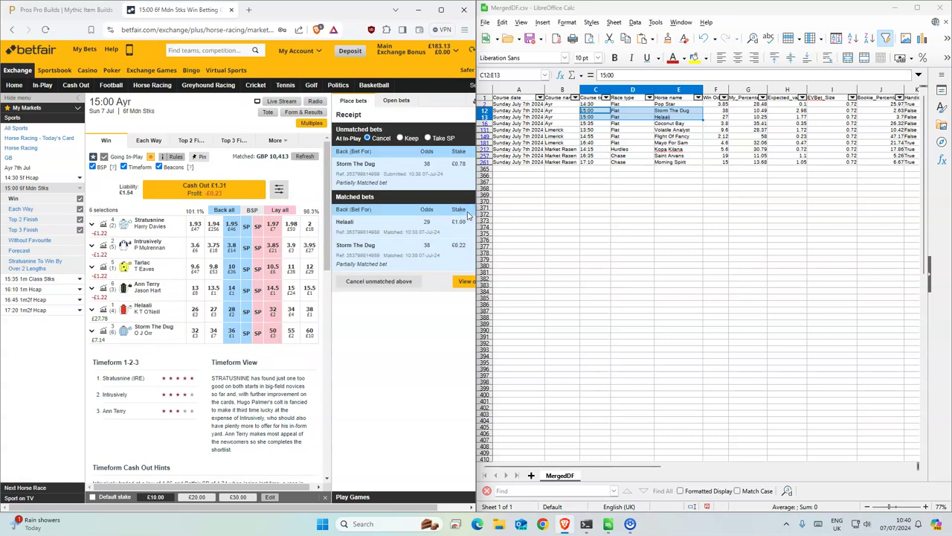
{"action": "left_click", "coordinate": [428, 138]}
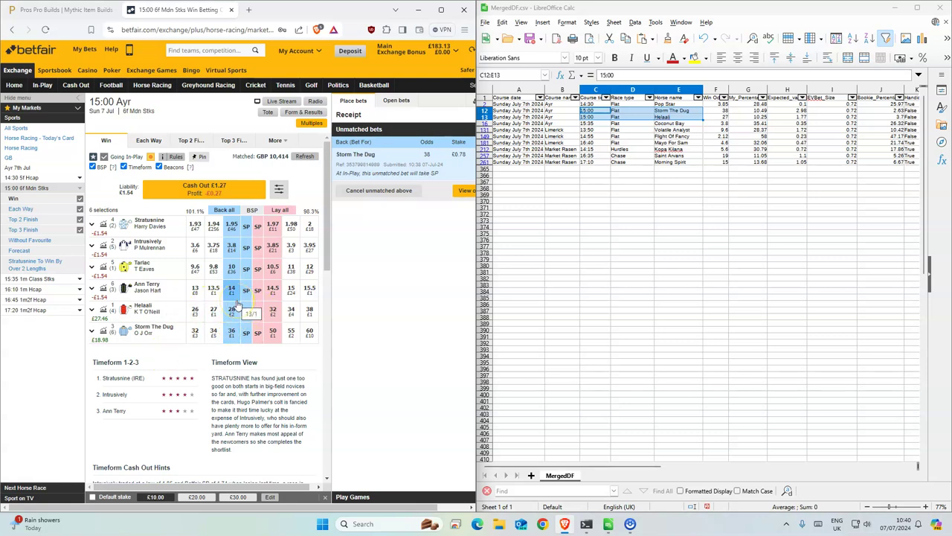
Step: Open the 15:35 Ayr market and place a confirmed £1 back bet on Coconut Bay at odds of 3.8
{"action": "left_click", "coordinate": [592, 123]}
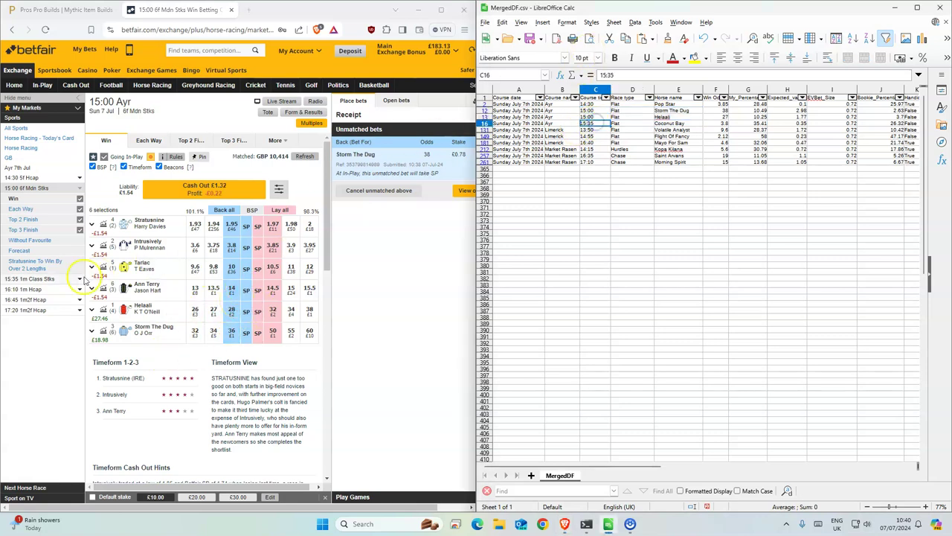
{"action": "left_click", "coordinate": [45, 278]}
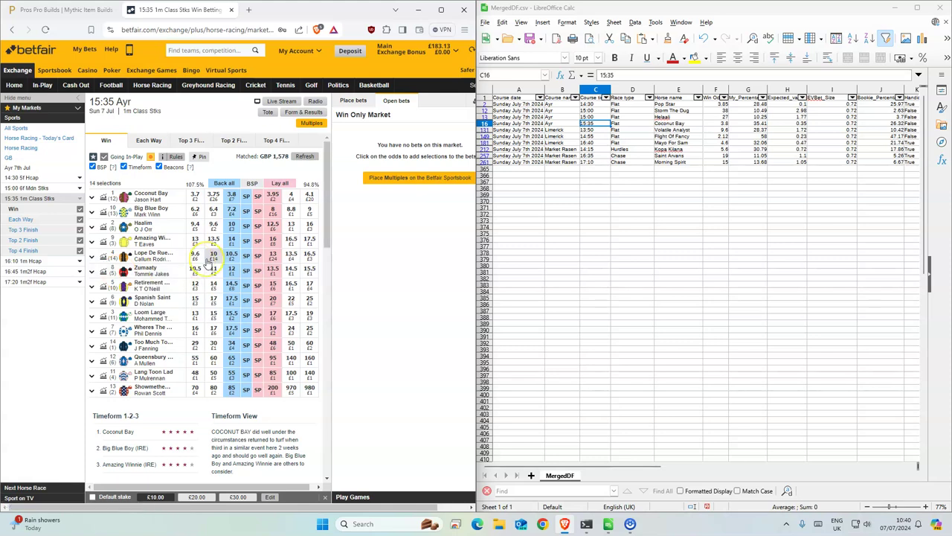
{"action": "left_click", "coordinate": [231, 196]}
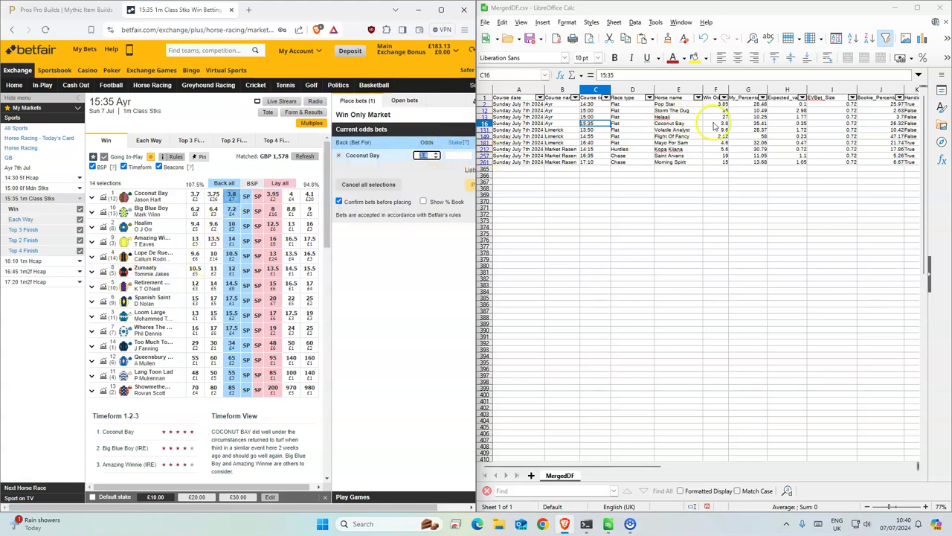
{"action": "left_click", "coordinate": [465, 155]}
{"action": "type", "text": "1"}
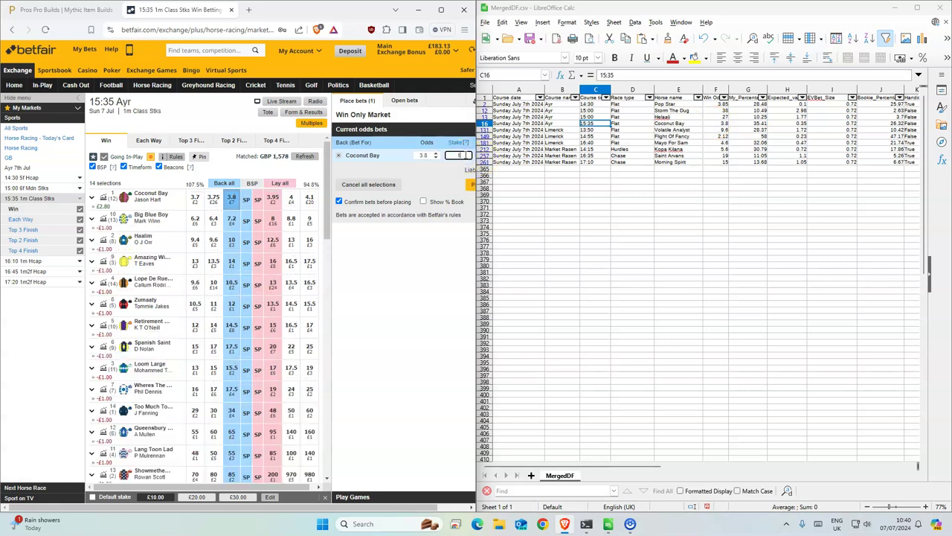
{"action": "left_click", "coordinate": [470, 185]}
{"action": "left_click", "coordinate": [469, 192]}
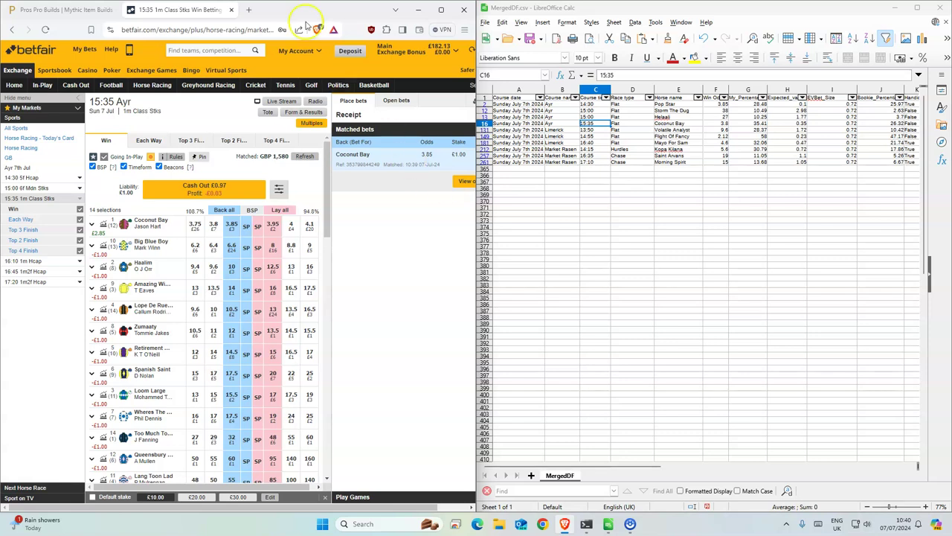
Step: Open the 13:50 Limerick market from the horse racing schedule and add a back bet on Volatile Analyst at odds of 9.6
{"action": "left_click", "coordinate": [595, 129]}
{"action": "left_click", "coordinate": [159, 90]}
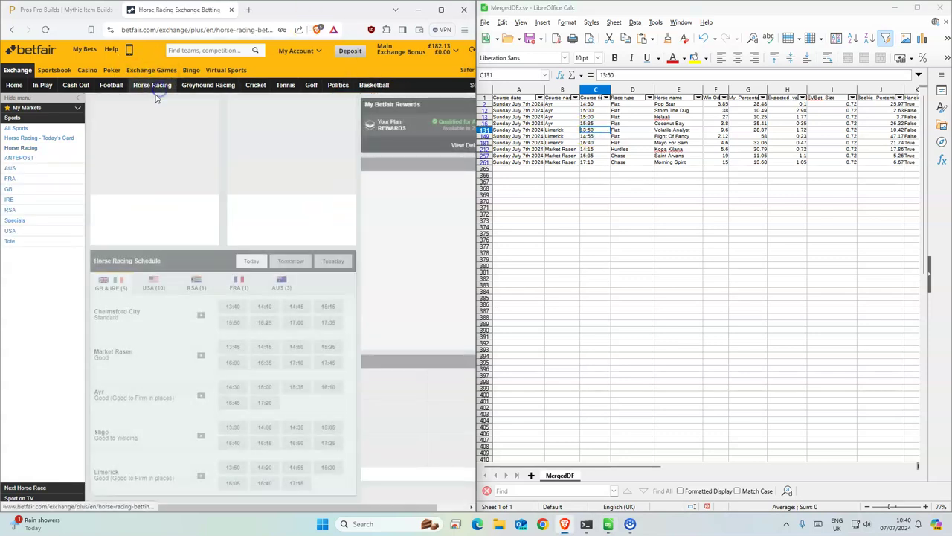
{"action": "left_click", "coordinate": [230, 442]}
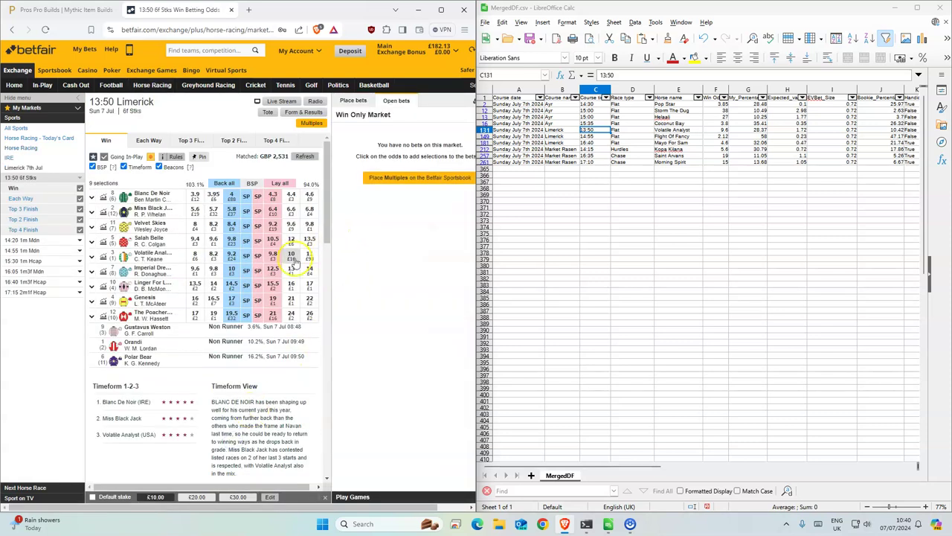
{"action": "left_click", "coordinate": [232, 255]}
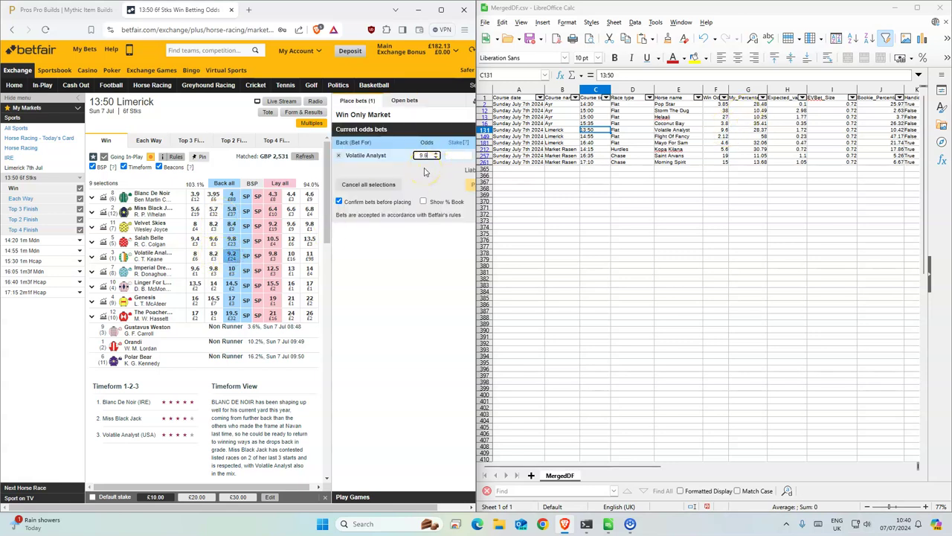
Step: Stake £1 on Volatile Analyst, place and confirm the bet, and set the unmatched bet to Take SP at in-play
{"action": "left_click", "coordinate": [457, 155]}
{"action": "type", "text": "1"}
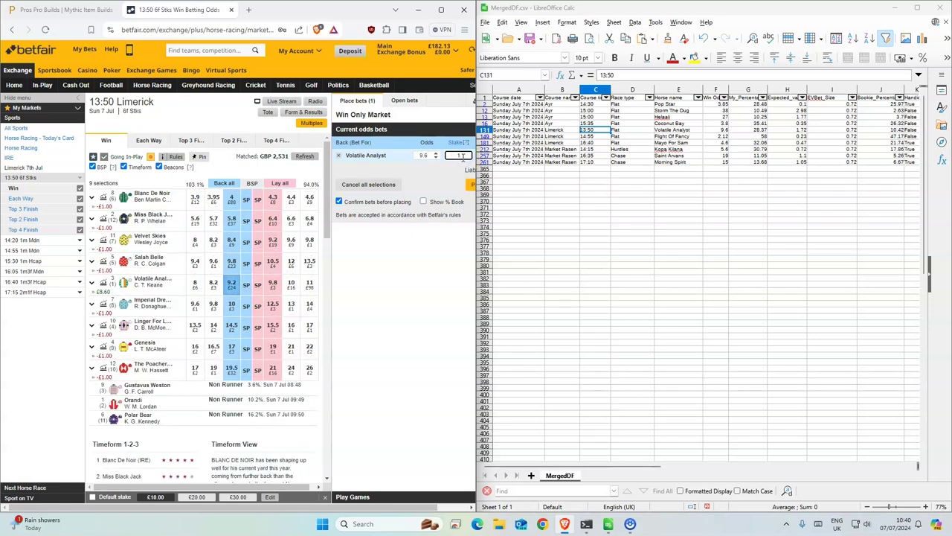
{"action": "left_click", "coordinate": [471, 186]}
{"action": "left_click", "coordinate": [470, 186]}
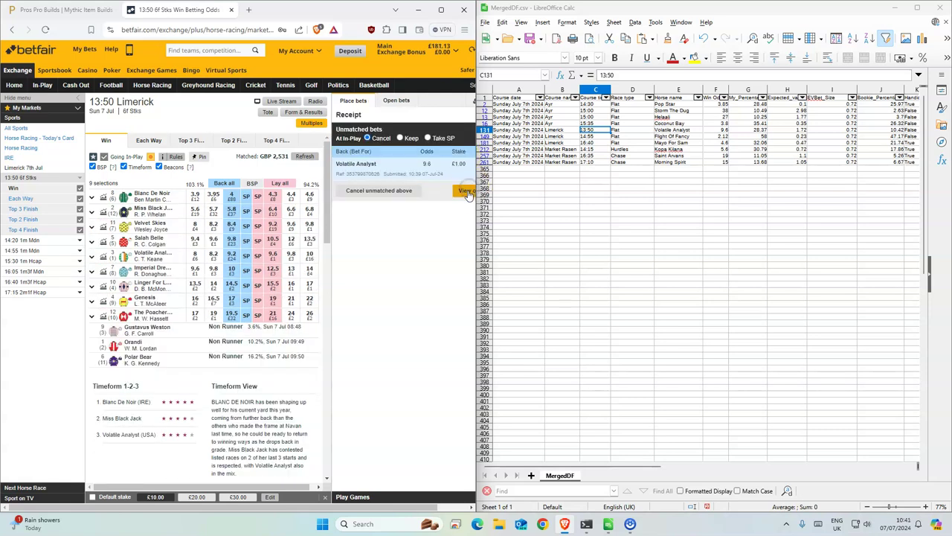
{"action": "left_click", "coordinate": [428, 137]}
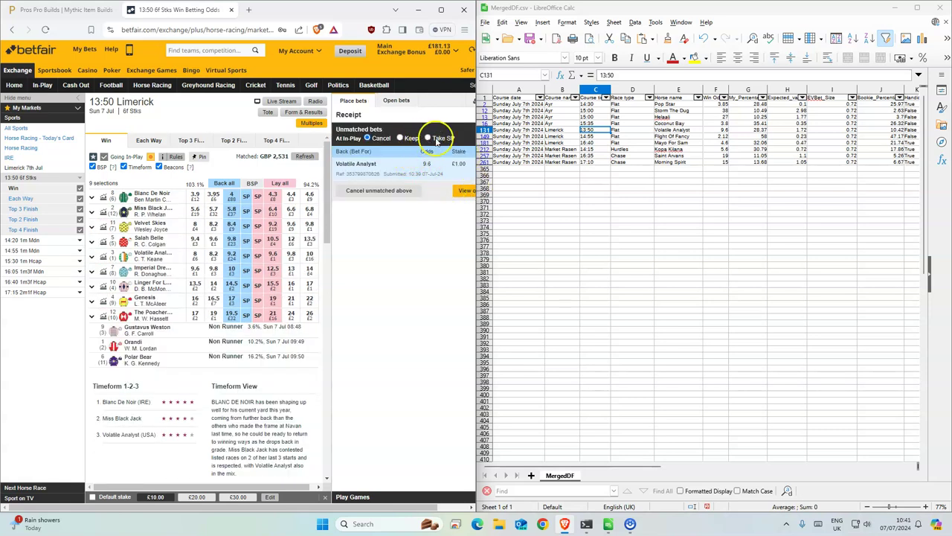
{"action": "left_click", "coordinate": [475, 189]}
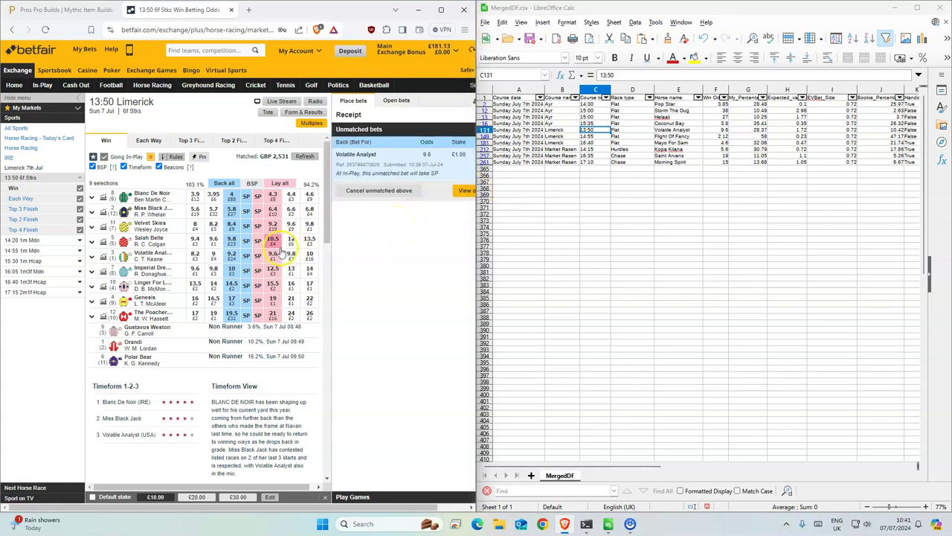
Step: Place a confirmed £1 back bet on Flight Of Fancy in the 14:55 Limerick market at odds of 2.12 and set it to Take SP
{"action": "left_click", "coordinate": [593, 136]}
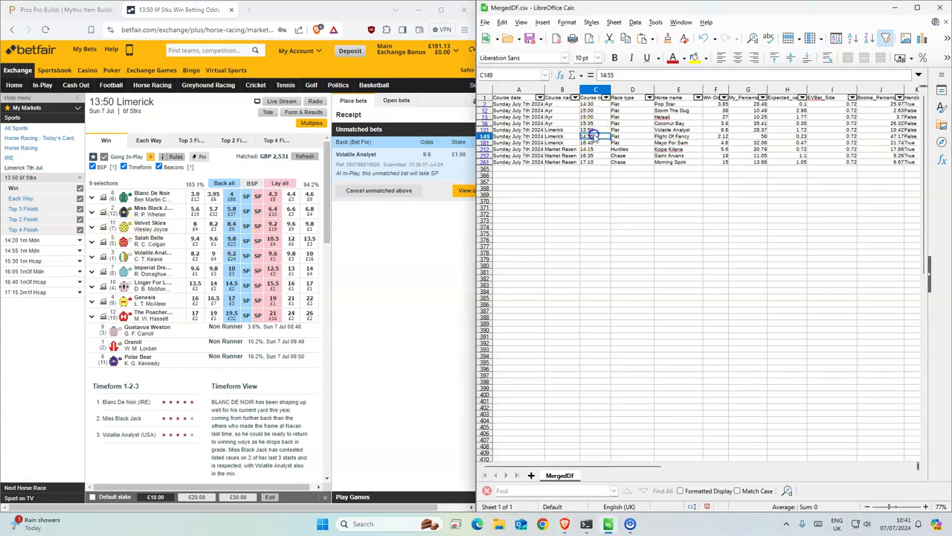
{"action": "left_click", "coordinate": [22, 250]}
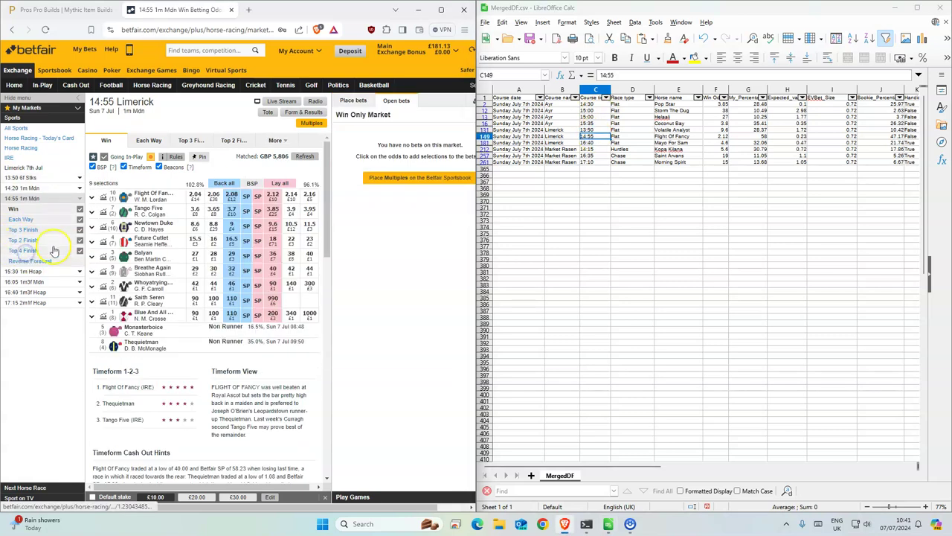
{"action": "left_click", "coordinate": [232, 198]}
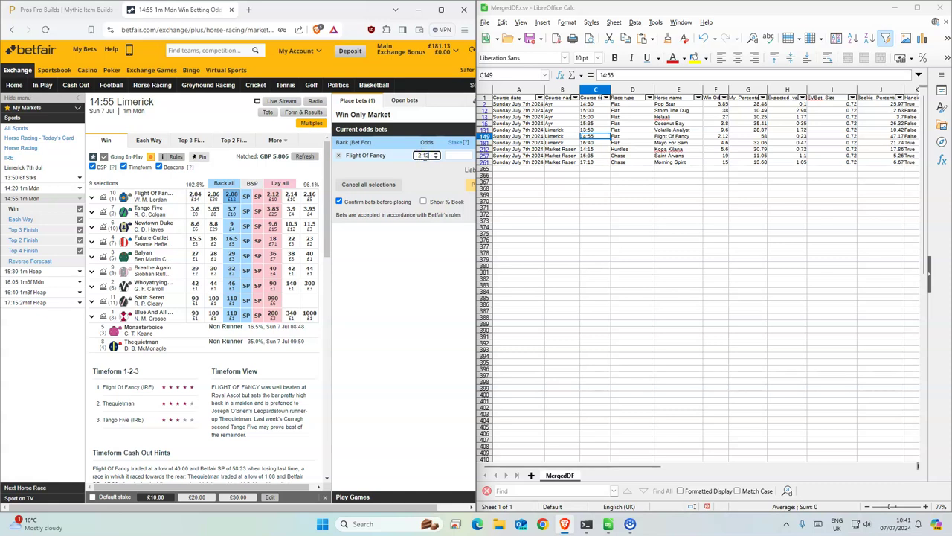
{"action": "type", "text": "1"}
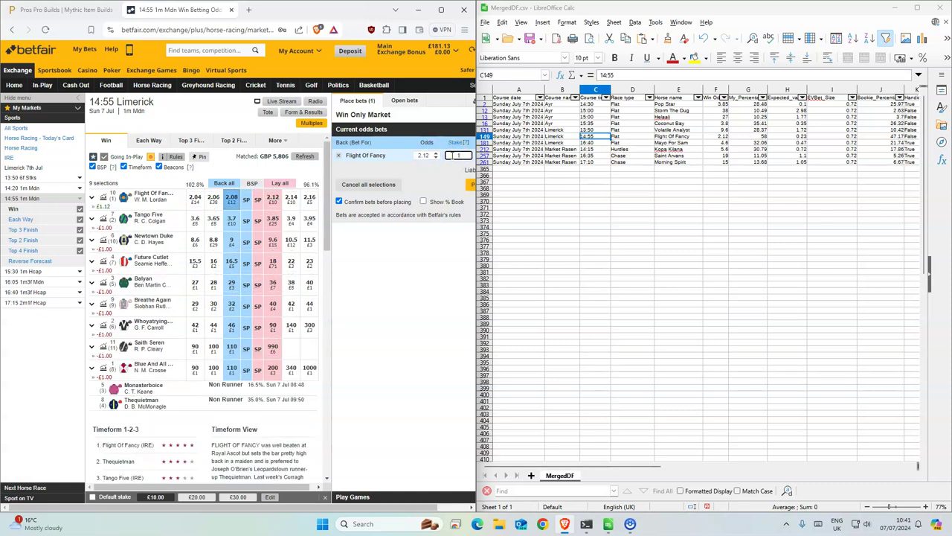
{"action": "left_click", "coordinate": [470, 183]}
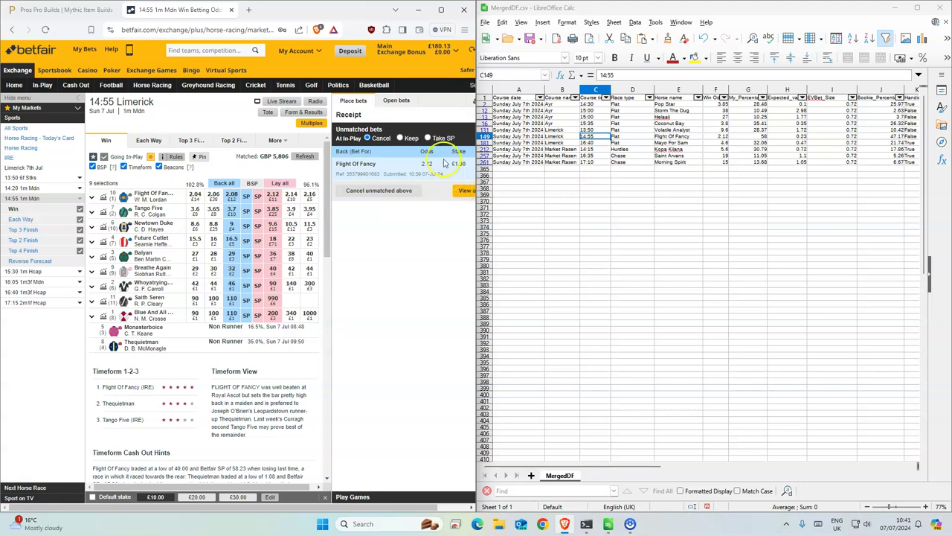
{"action": "left_click", "coordinate": [427, 137]}
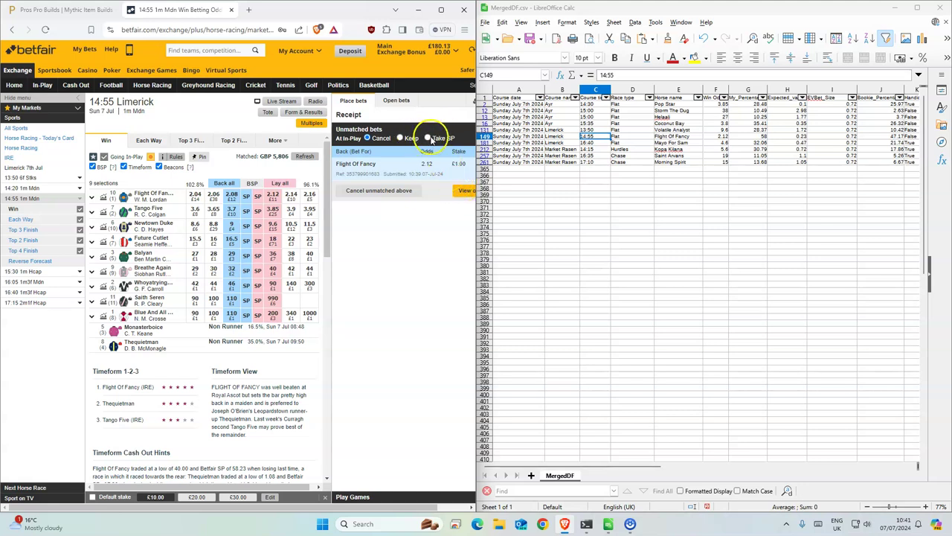
{"action": "left_click", "coordinate": [477, 193]}
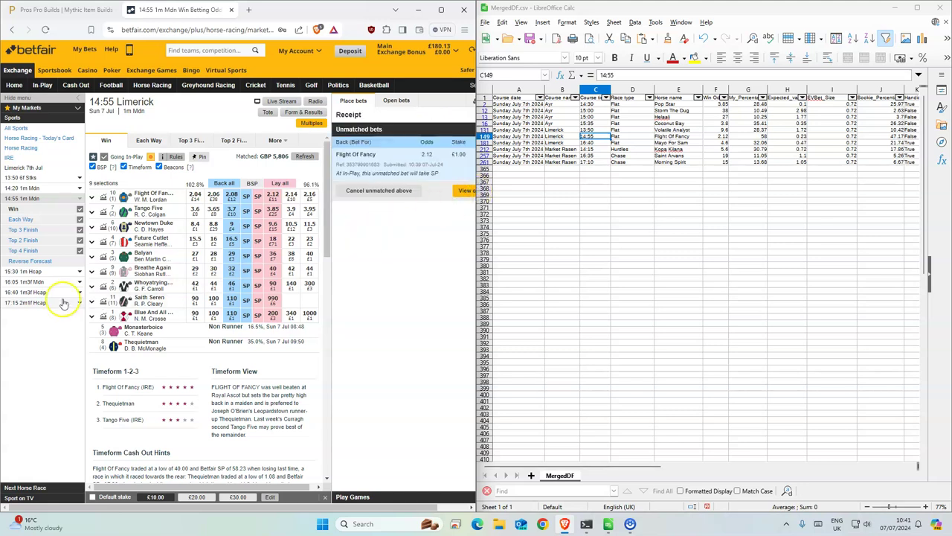
Step: Open the 16:40 Limerick market and place a confirmed £1 back bet on Mayo For Sam at odds of 4.8
{"action": "left_click", "coordinate": [26, 291]}
{"action": "left_click", "coordinate": [679, 142]}
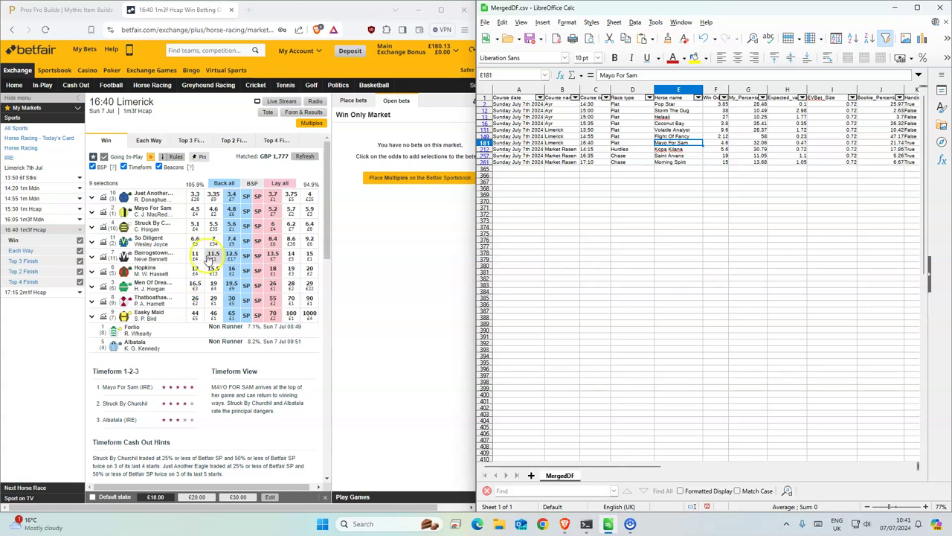
{"action": "left_click", "coordinate": [231, 212]}
{"action": "left_click", "coordinate": [455, 155]}
{"action": "type", "text": "1"}
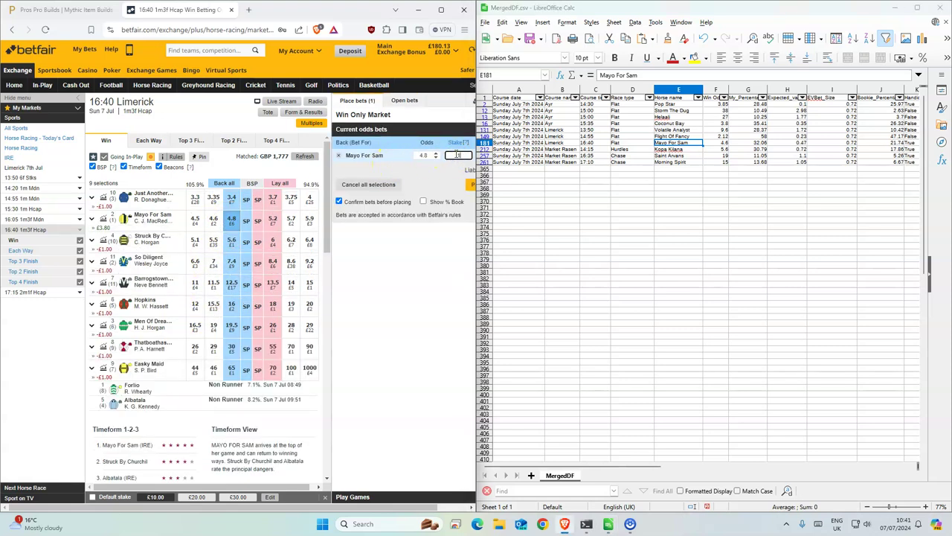
{"action": "left_click", "coordinate": [470, 186]}
{"action": "left_click", "coordinate": [469, 193]}
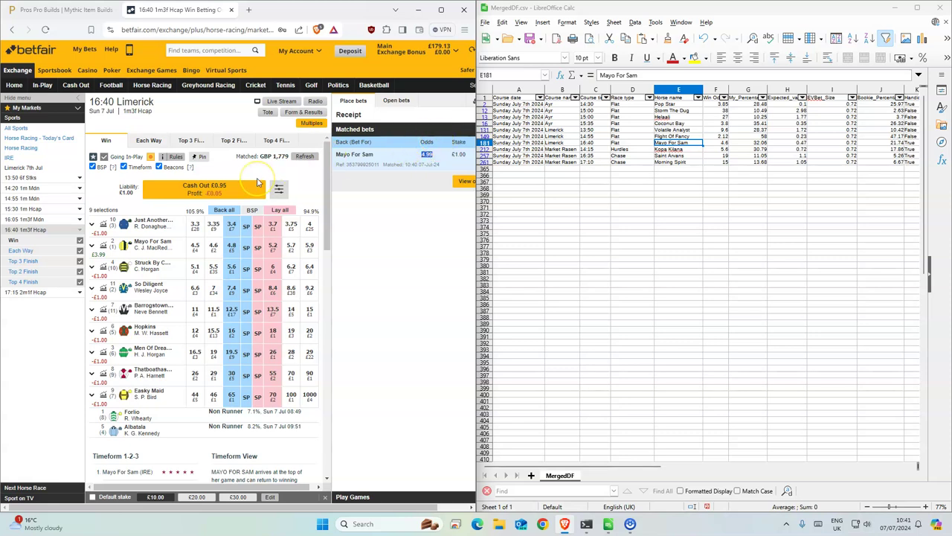
Step: Open the 14:15 Market Rasen market from the horse racing schedule and place a confirmed £1 back bet on Kopa Kilana at odds of 5.7
{"action": "left_click", "coordinate": [152, 84]}
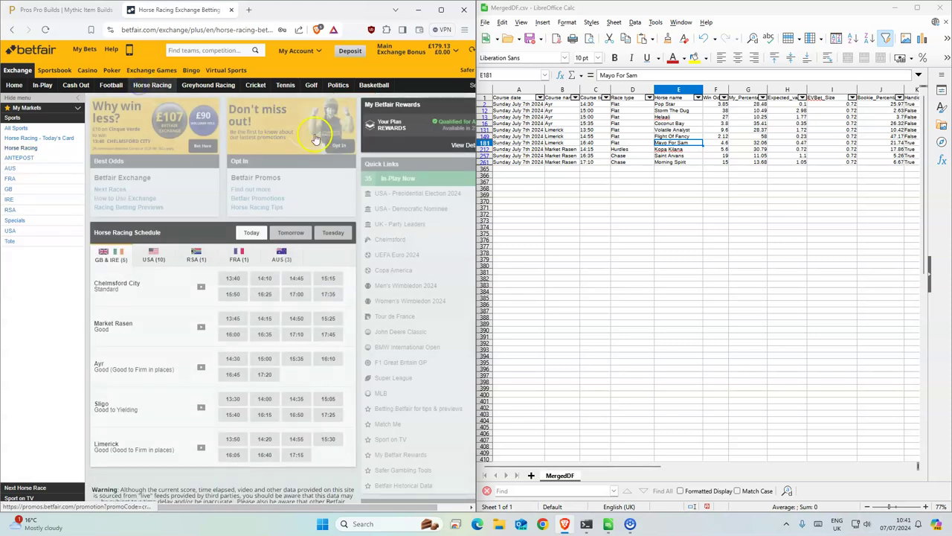
{"action": "left_click", "coordinate": [262, 322]}
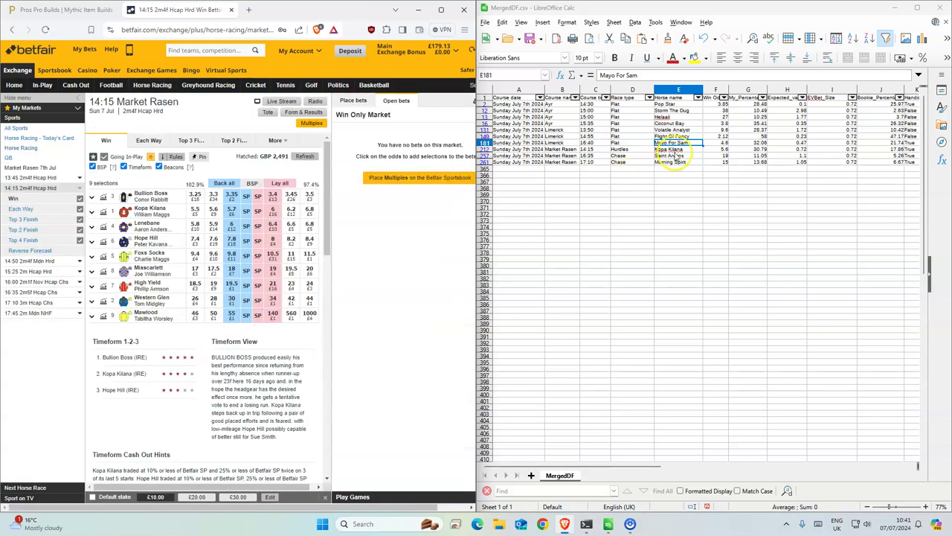
{"action": "left_click", "coordinate": [671, 149]}
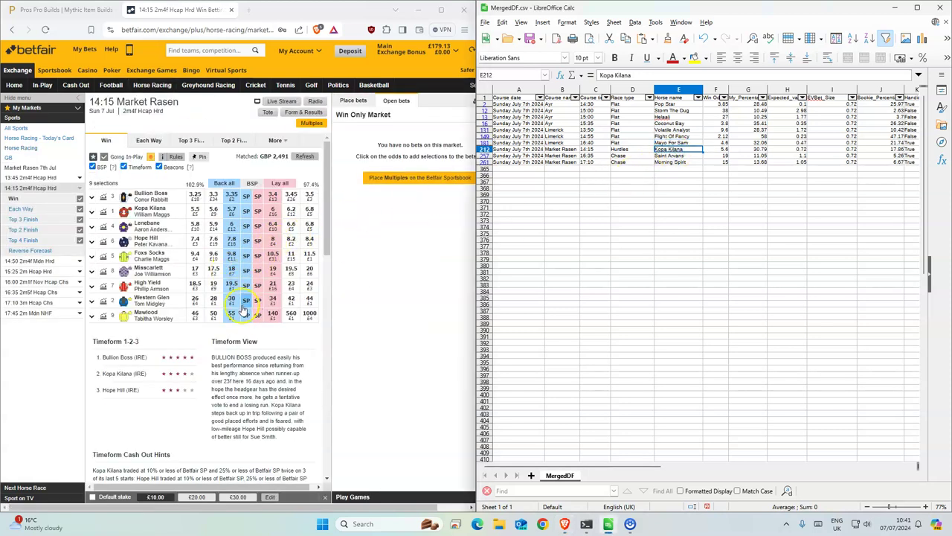
{"action": "left_click", "coordinate": [232, 211]}
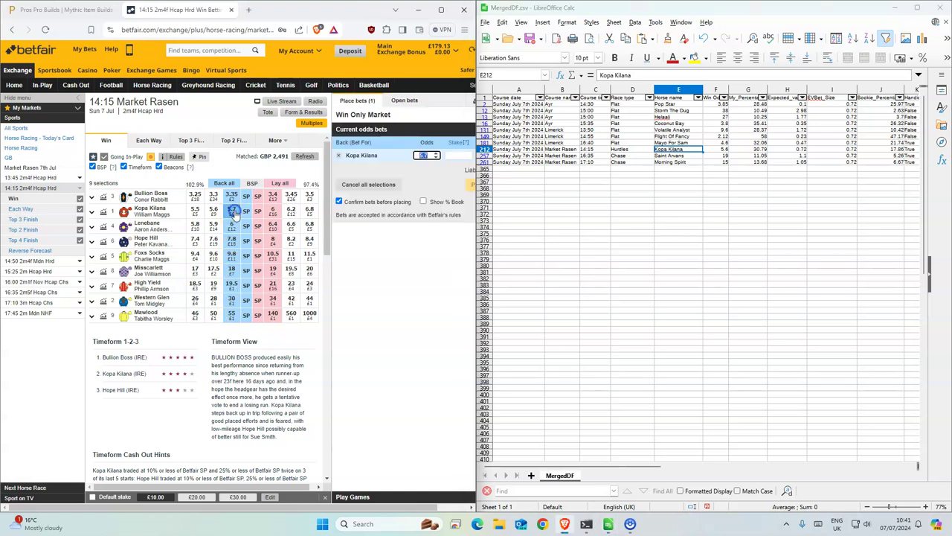
{"action": "left_click", "coordinate": [459, 156]}
{"action": "type", "text": "1"}
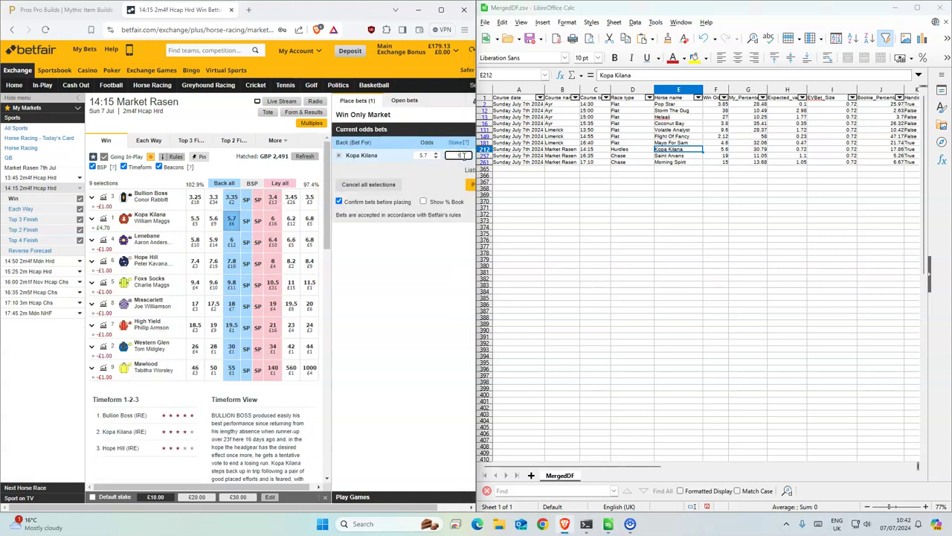
{"action": "left_click", "coordinate": [467, 184]}
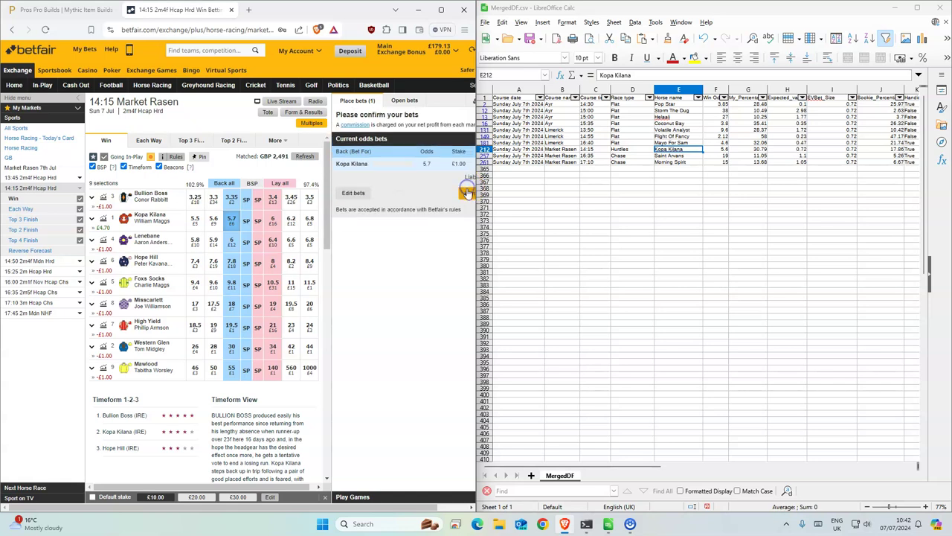
{"action": "left_click", "coordinate": [467, 186]}
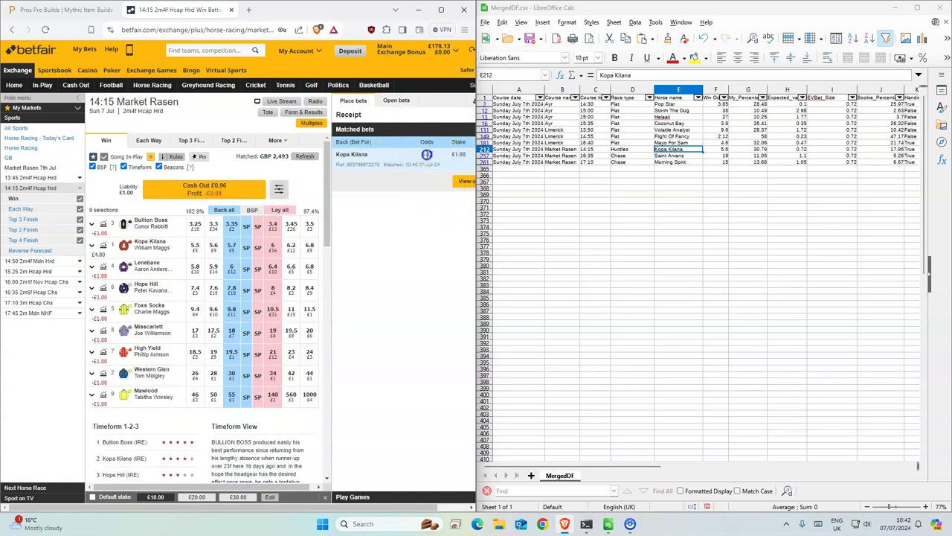
Step: Place a confirmed £1 back bet on Saint Arvans in the 16:35 Market Rasen market at odds of 19 and set it to Take SP
{"action": "left_click", "coordinate": [673, 156]}
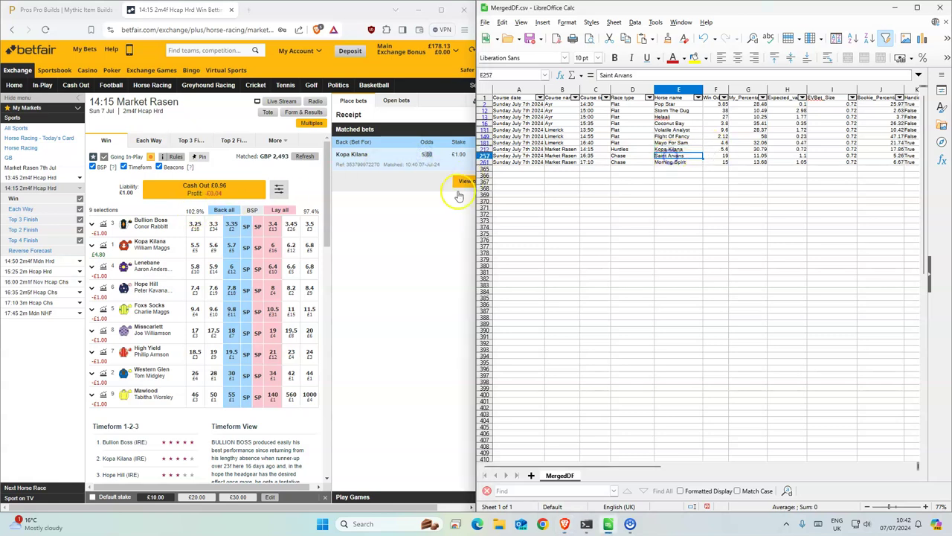
{"action": "left_click", "coordinate": [28, 292]}
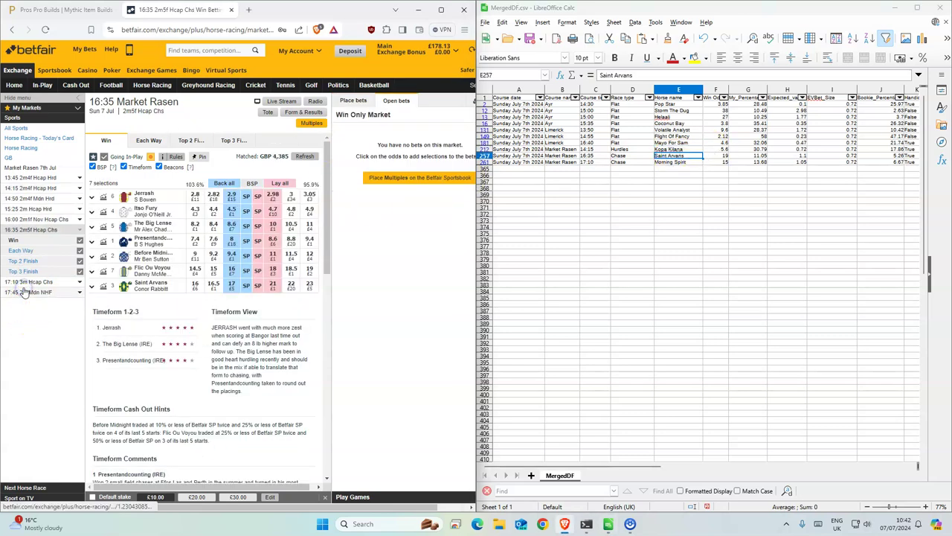
{"action": "left_click", "coordinate": [232, 285]}
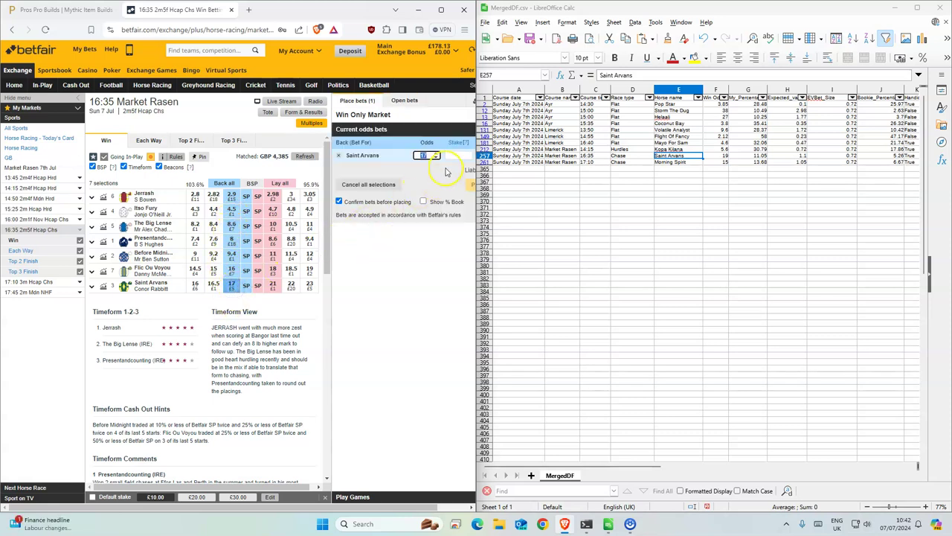
{"action": "left_click", "coordinate": [460, 154]}
{"action": "type", "text": "1"}
{"action": "left_click", "coordinate": [472, 184]}
{"action": "left_click", "coordinate": [467, 195]}
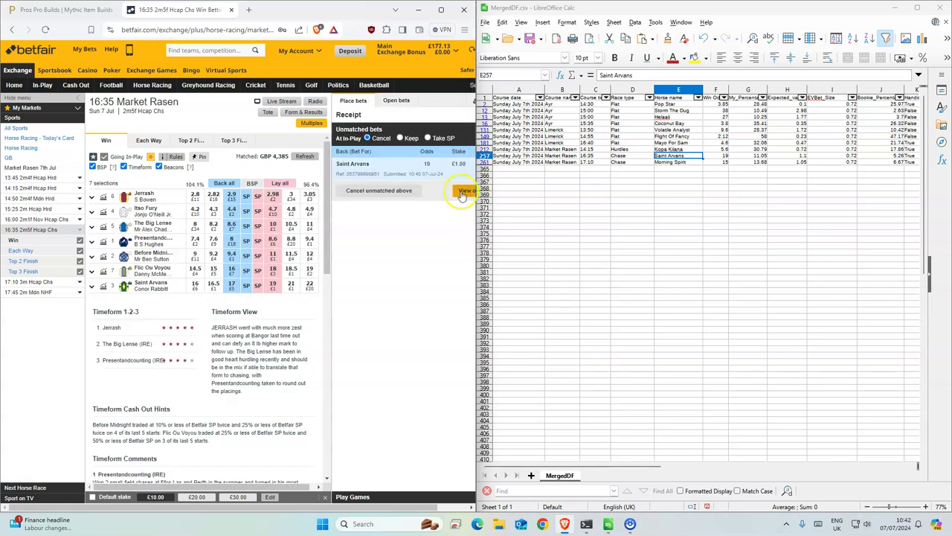
{"action": "left_click", "coordinate": [428, 138]}
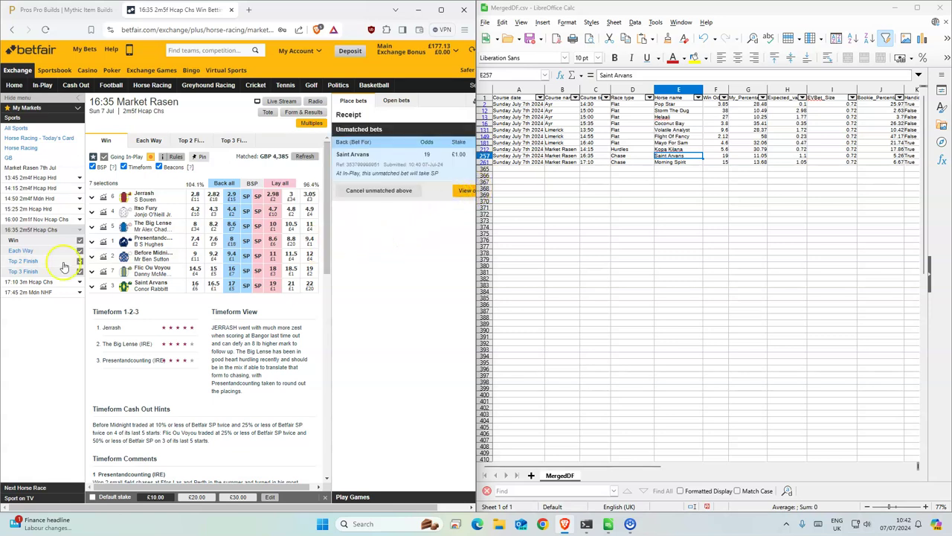
Step: Place a confirmed £1 back bet on Morning Spirit in the 17:10 Market Rasen market at odds of 15 and set it to Take SP
{"action": "left_click", "coordinate": [34, 282]}
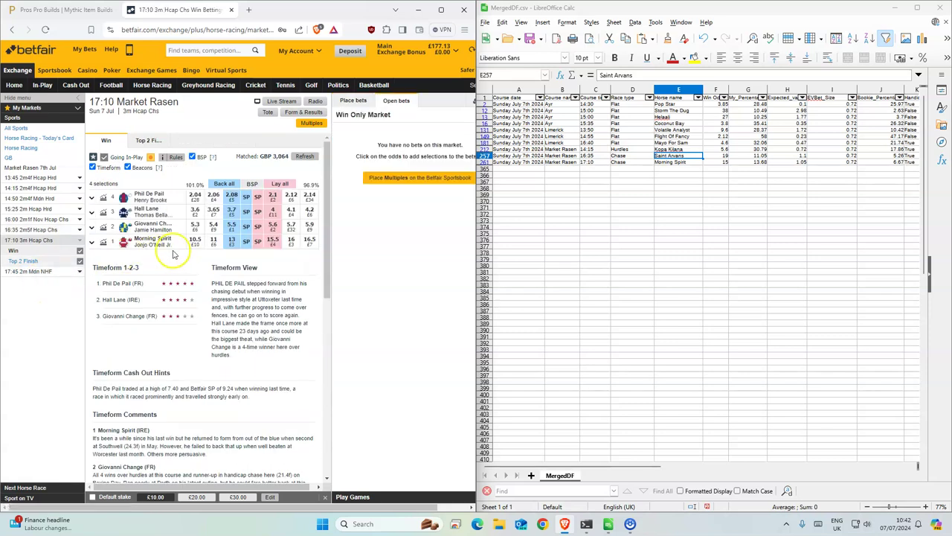
{"action": "left_click", "coordinate": [233, 243]}
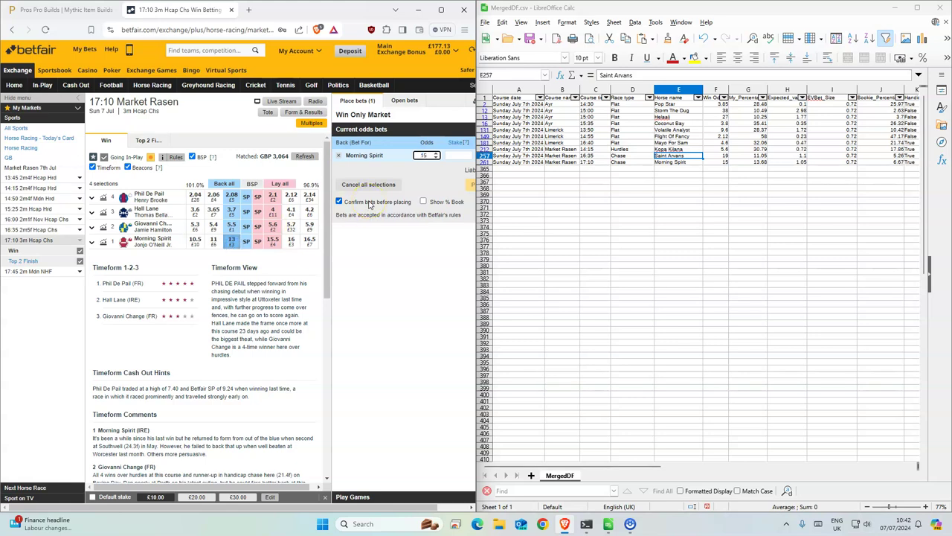
{"action": "left_click", "coordinate": [458, 153]}
{"action": "type", "text": "1"}
{"action": "key", "text": "Return"}
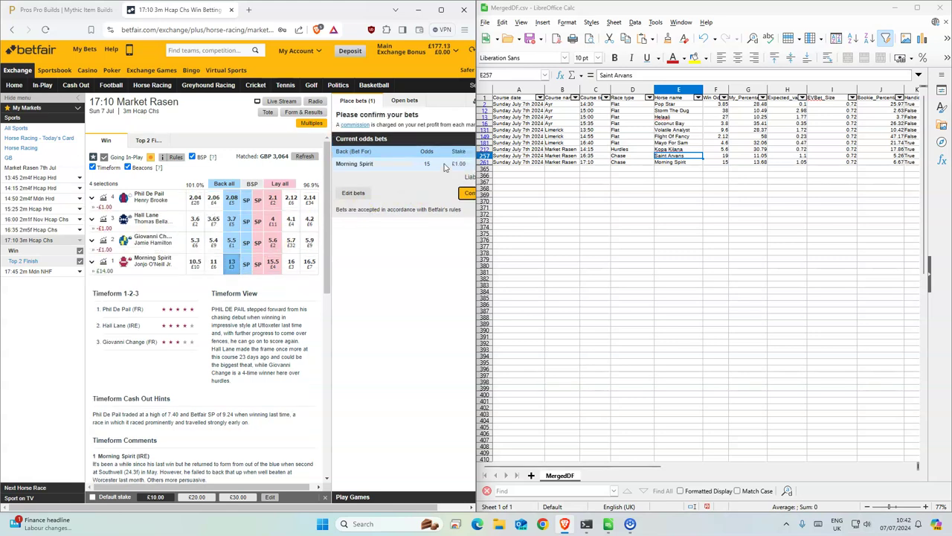
{"action": "key", "text": "Return"}
{"action": "left_click", "coordinate": [427, 139]}
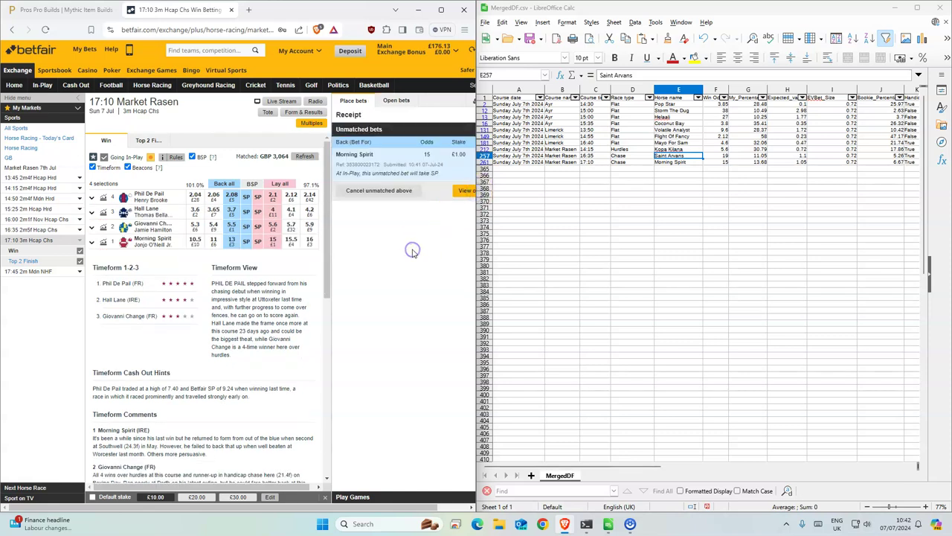
Step: Maximise the MergedDF.csv spreadsheet and review the filtered horse selections across all columns
{"action": "double_click", "coordinate": [759, 9]}
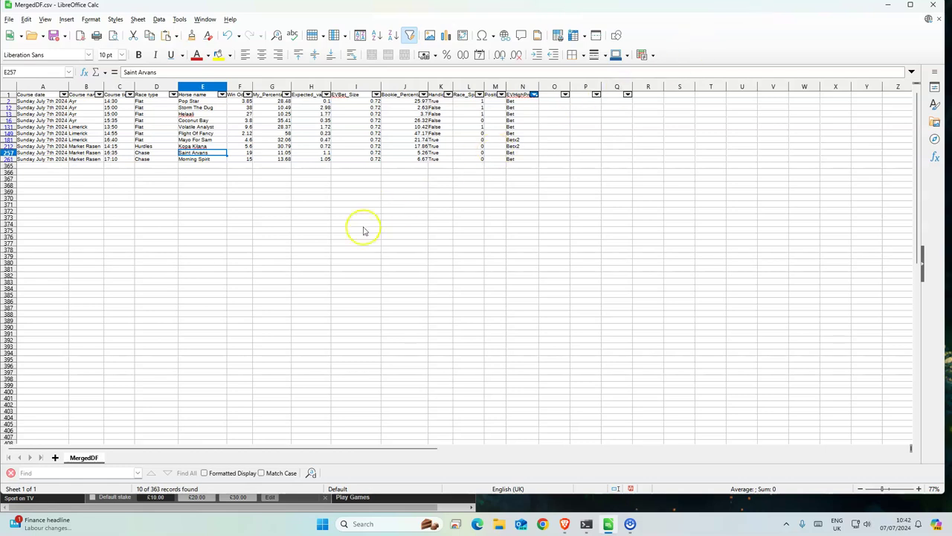
{"action": "left_click_drag", "start_coordinate": [179, 107], "coordinate": [199, 148]}
{"action": "left_click", "coordinate": [259, 199]}
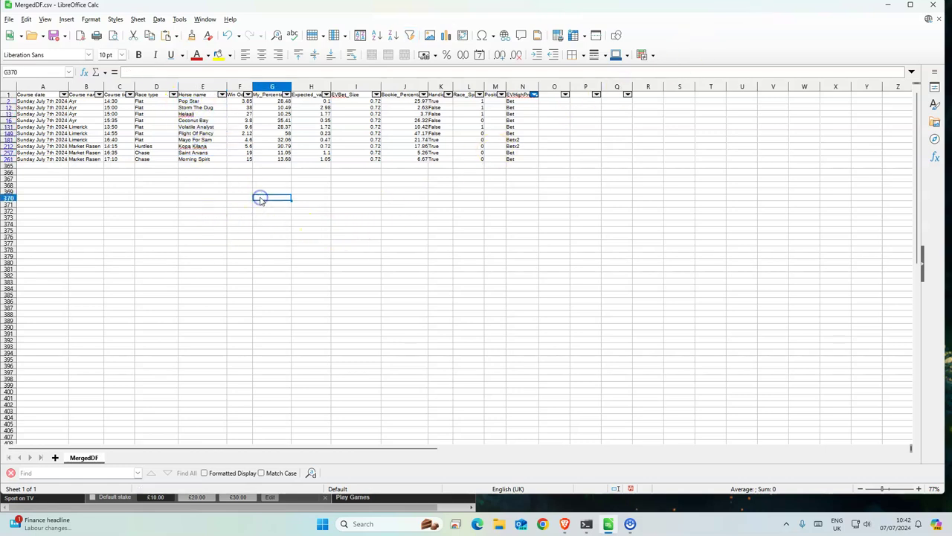